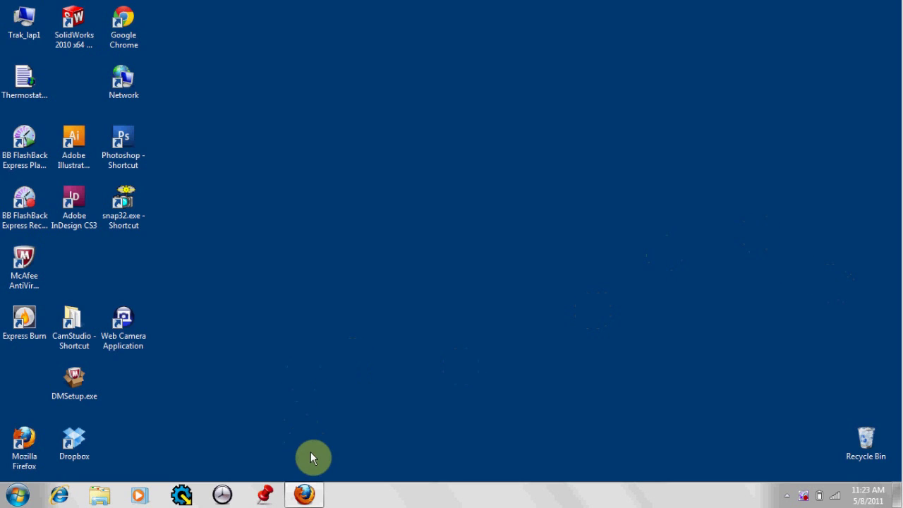
In Firefox, start the Thermostat for Windows setup.exe download from setyourthermostat.com.
{"action": "mouse_move", "coordinate": [304, 494]}
{"action": "left_click", "coordinate": [297, 501]}
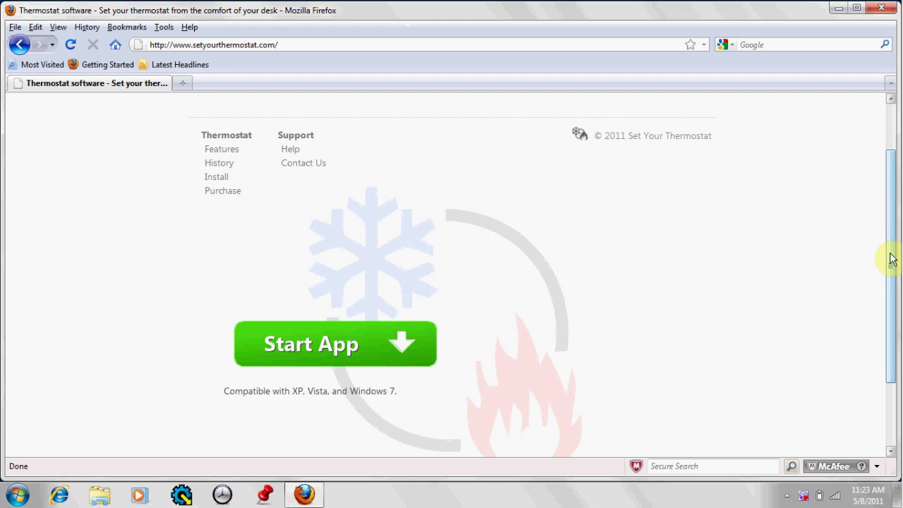
{"action": "mouse_move", "coordinate": [892, 259]}
{"action": "left_mouse_down"}
{"action": "mouse_move", "coordinate": [890, 191]}
{"action": "mouse_move", "coordinate": [885, 241]}
{"action": "left_mouse_up"}
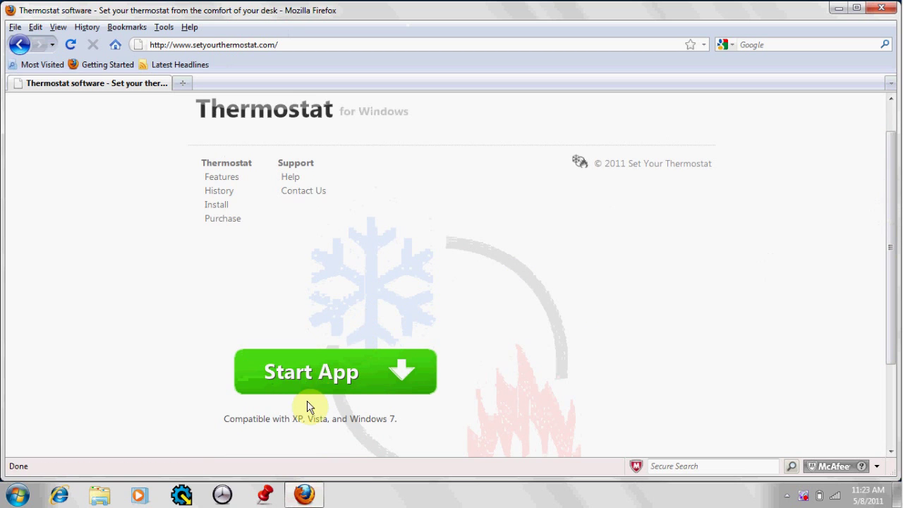
{"action": "left_click", "coordinate": [312, 380]}
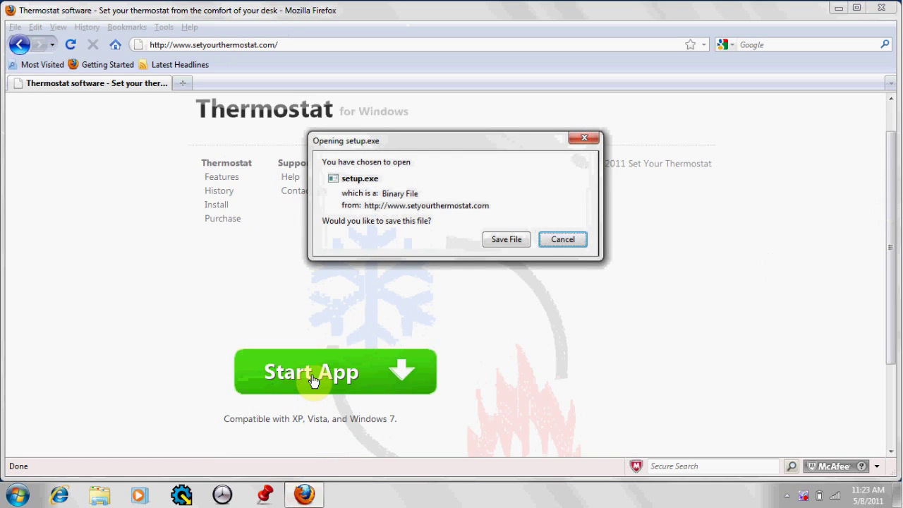
Save setup.exe and run the downloaded setup(3).exe from the Downloads list.
{"action": "left_click", "coordinate": [503, 242]}
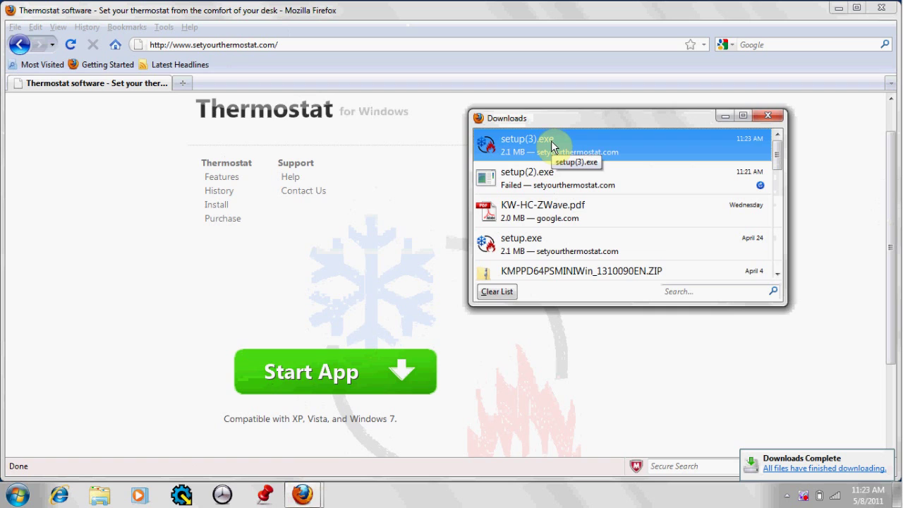
{"action": "right_click", "coordinate": [552, 146]}
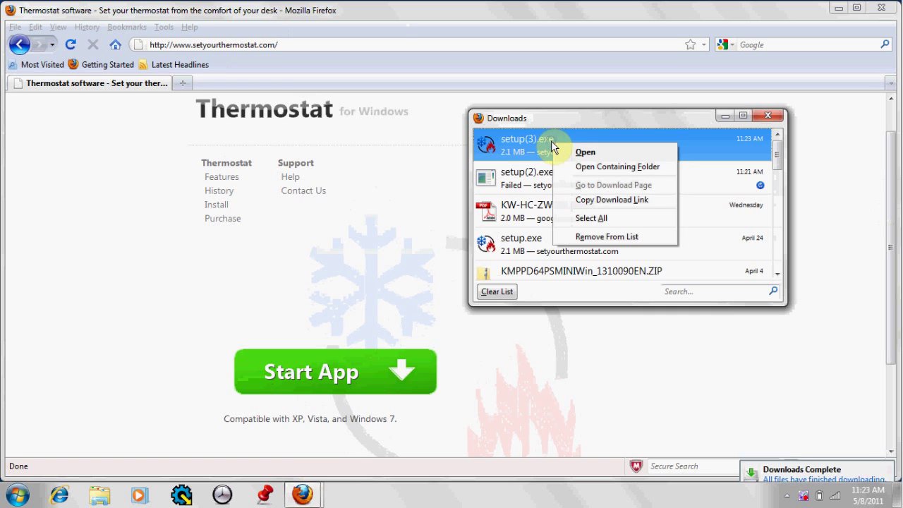
{"action": "left_click", "coordinate": [572, 151]}
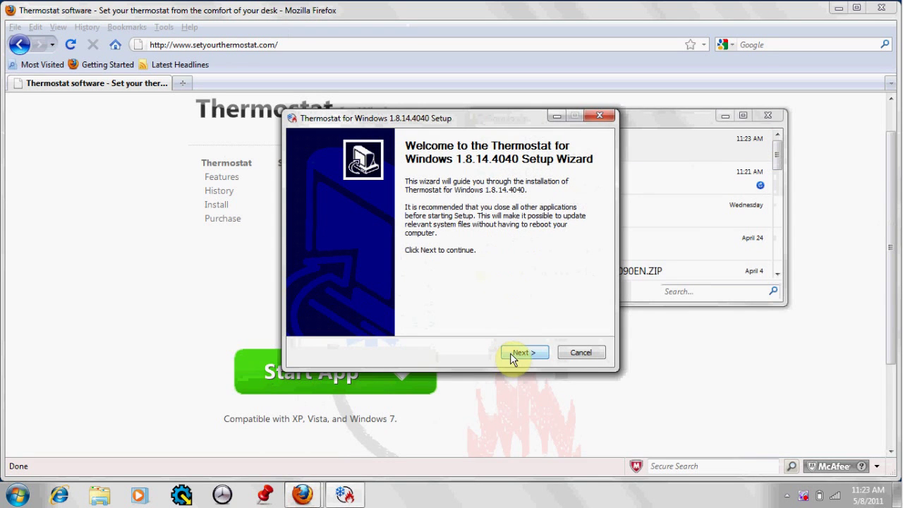
Accept the license and install Thermostat for Windows 1.8.14.4040, then finish the wizard.
{"action": "left_click", "coordinate": [510, 353]}
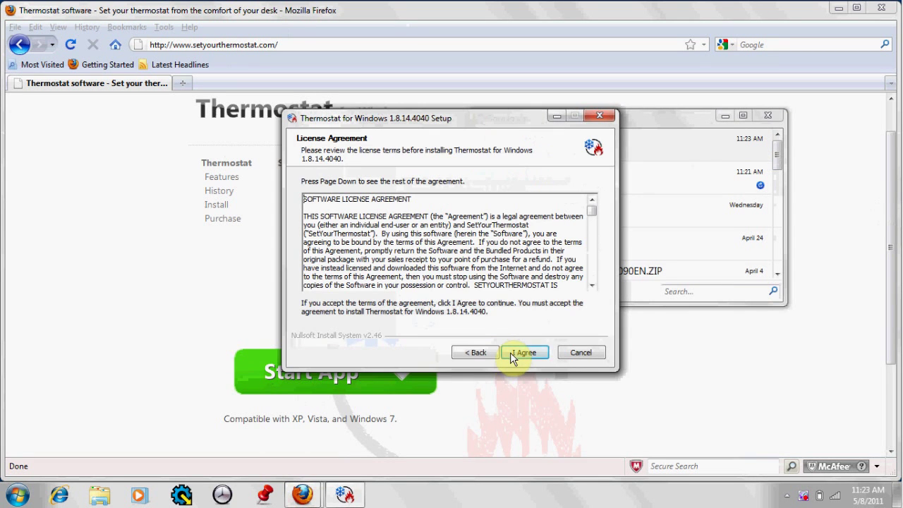
{"action": "left_click", "coordinate": [510, 352]}
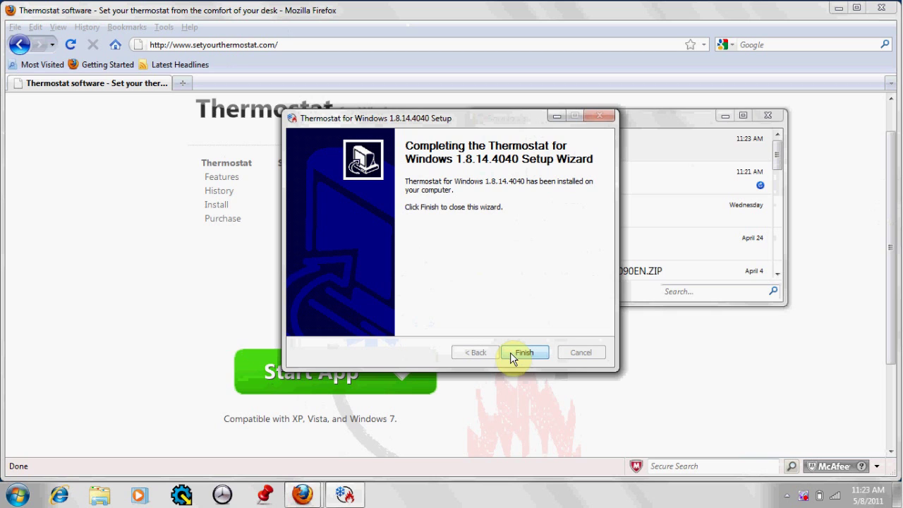
{"action": "left_click", "coordinate": [510, 352]}
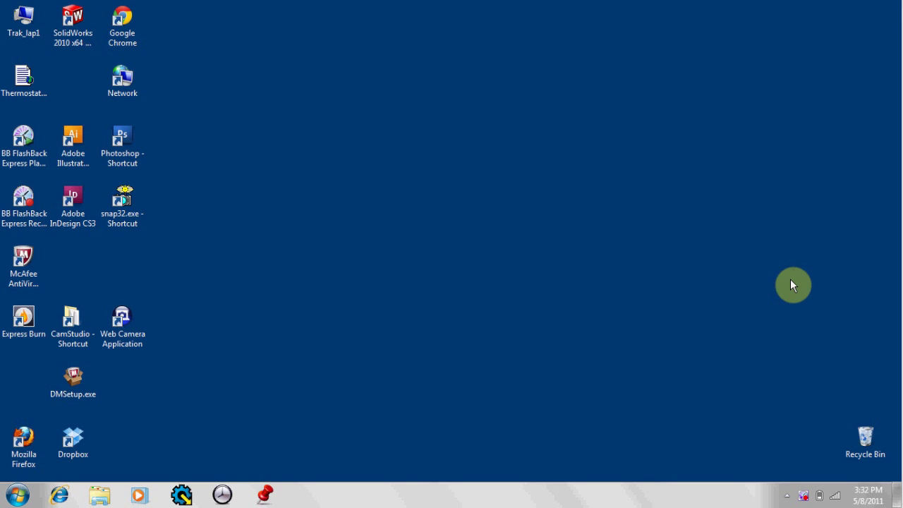
Connect the PC to the thermostat-45-9D-0D Wi-Fi network from the system tray.
{"action": "left_click", "coordinate": [835, 496]}
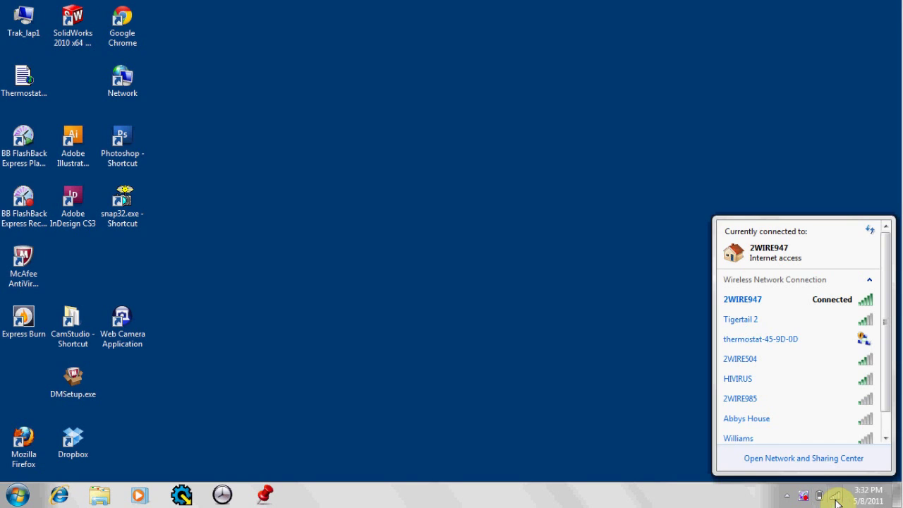
{"action": "left_click", "coordinate": [794, 342]}
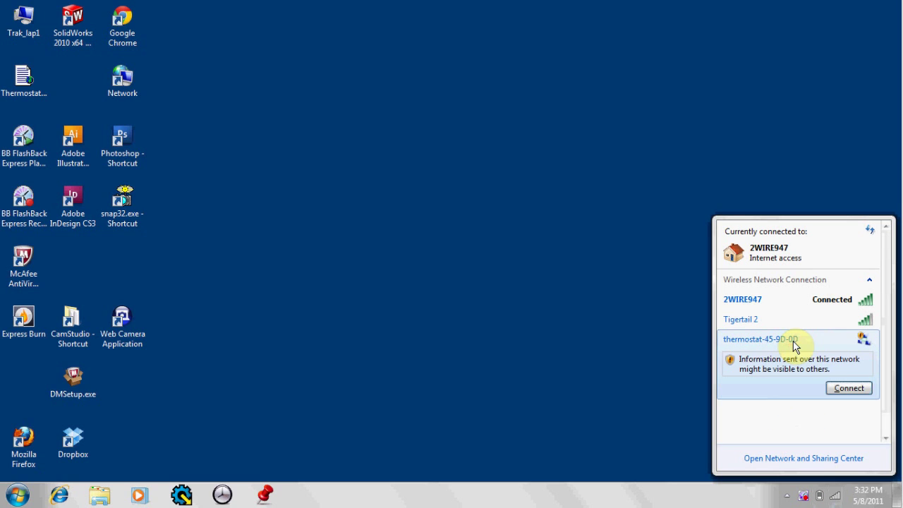
{"action": "left_click", "coordinate": [840, 390]}
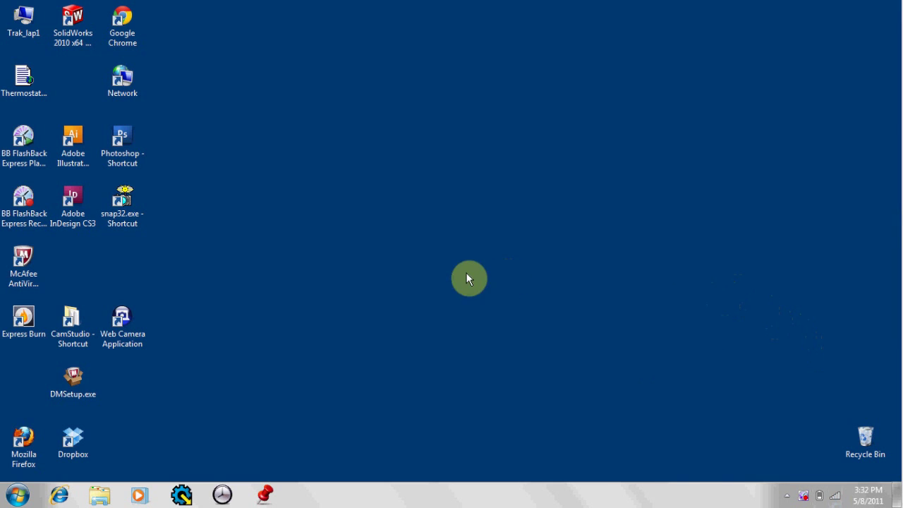
Launch Thermostat for Windows and pick Tigertail (Very Good signal) as the thermostat's network.
{"action": "left_click", "coordinate": [14, 494]}
{"action": "mouse_move", "coordinate": [61, 186]}
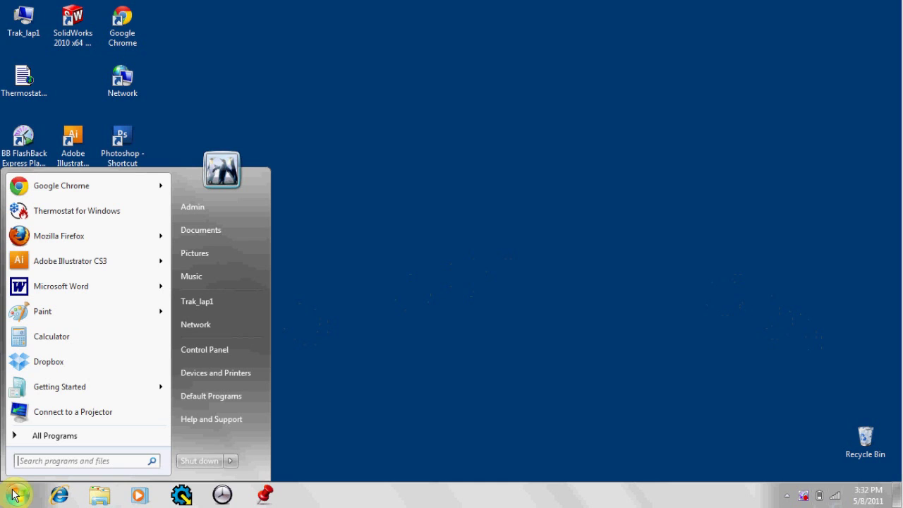
{"action": "left_click", "coordinate": [67, 216]}
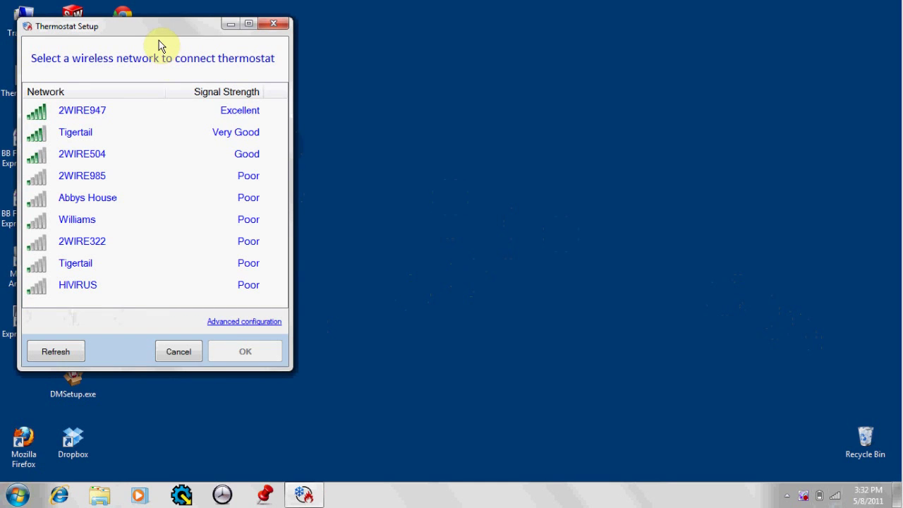
{"action": "left_click_drag", "start_coordinate": [158, 31], "coordinate": [402, 82]}
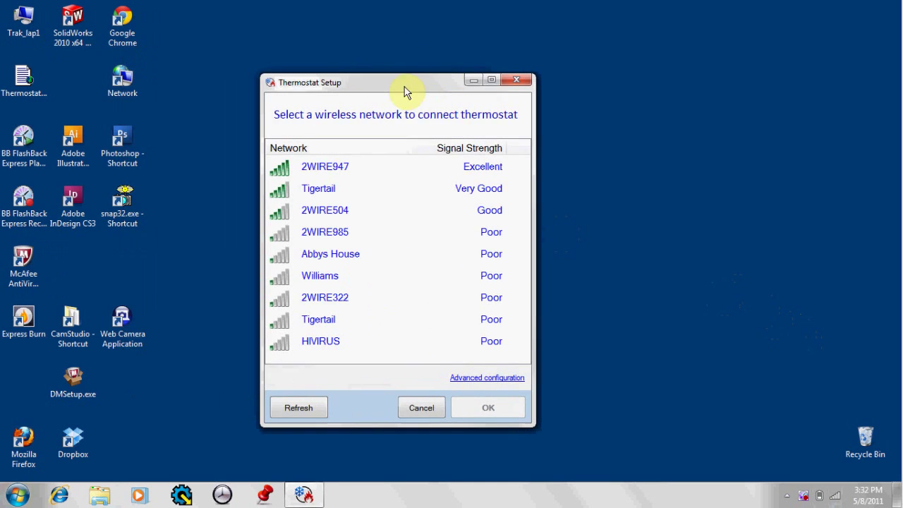
{"action": "left_click", "coordinate": [314, 182]}
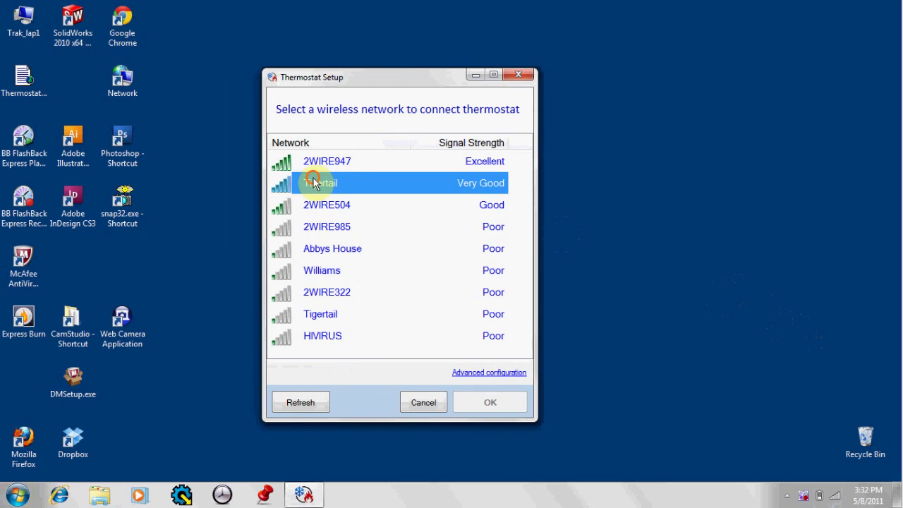
{"action": "left_click", "coordinate": [494, 399]}
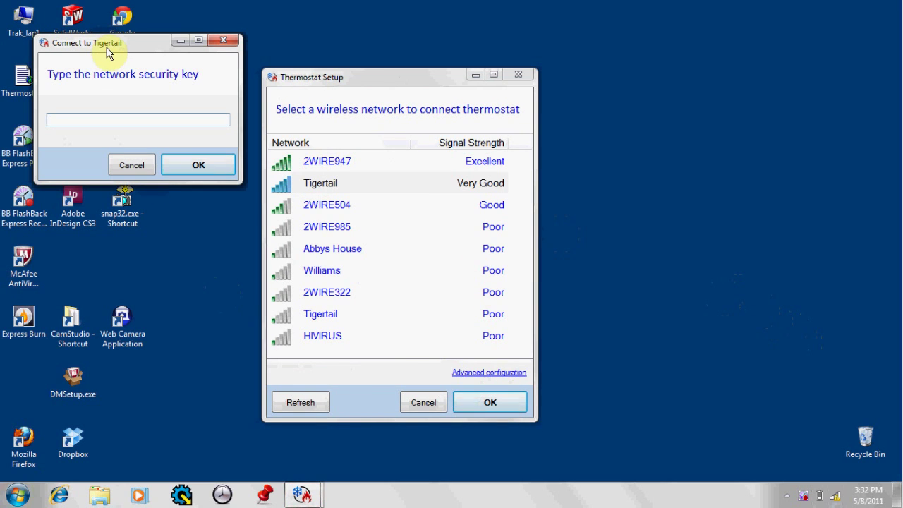
Move the Connect to Tigertail security key prompt to the screen centre.
{"action": "left_click_drag", "start_coordinate": [106, 46], "coordinate": [419, 217]}
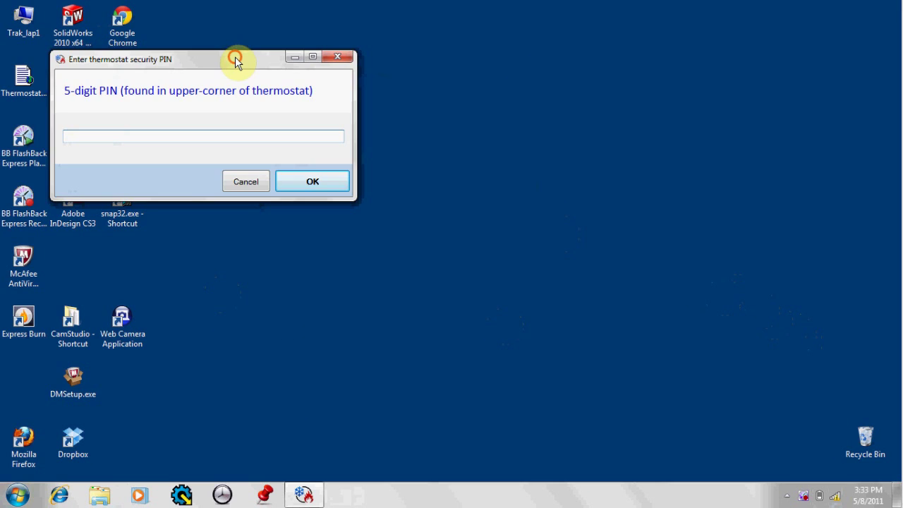
Enter and submit the thermostat's 5-digit security PIN in the centred PIN prompt.
{"action": "left_click_drag", "start_coordinate": [237, 63], "coordinate": [448, 225]}
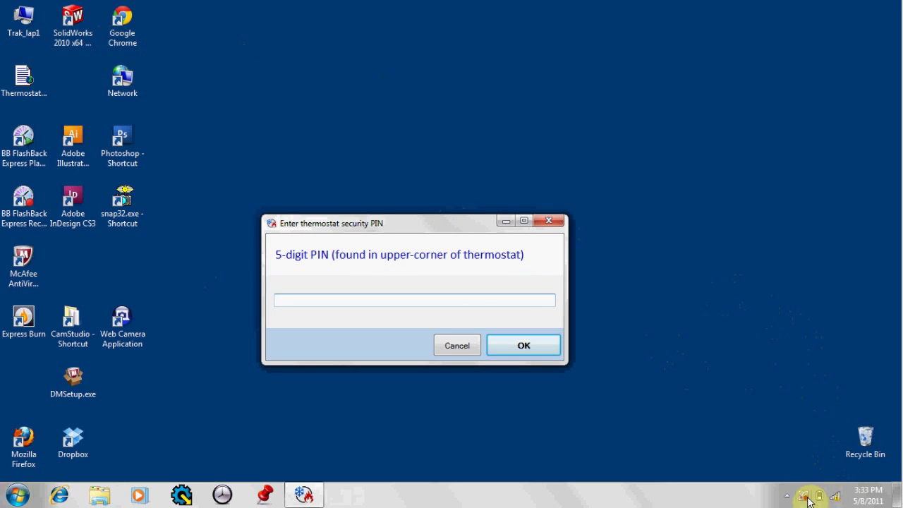
{"action": "left_click", "coordinate": [784, 330]}
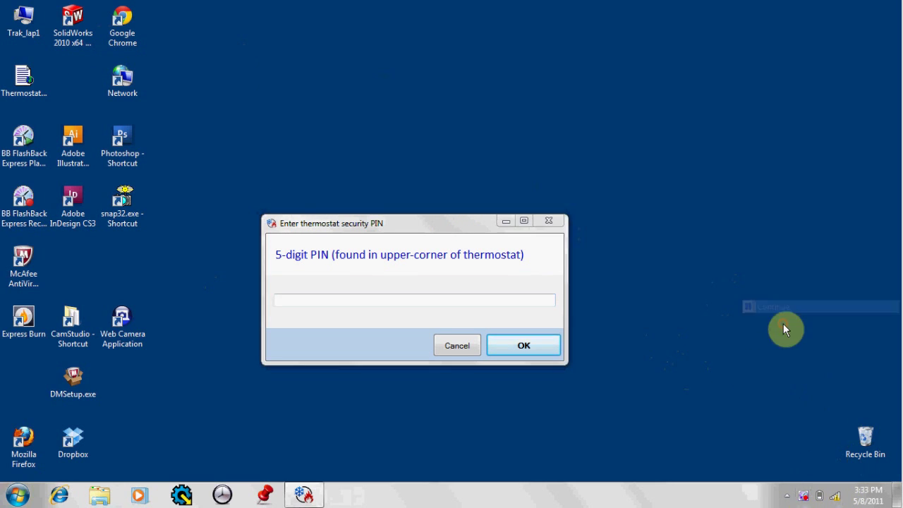
{"action": "left_click", "coordinate": [396, 301]}
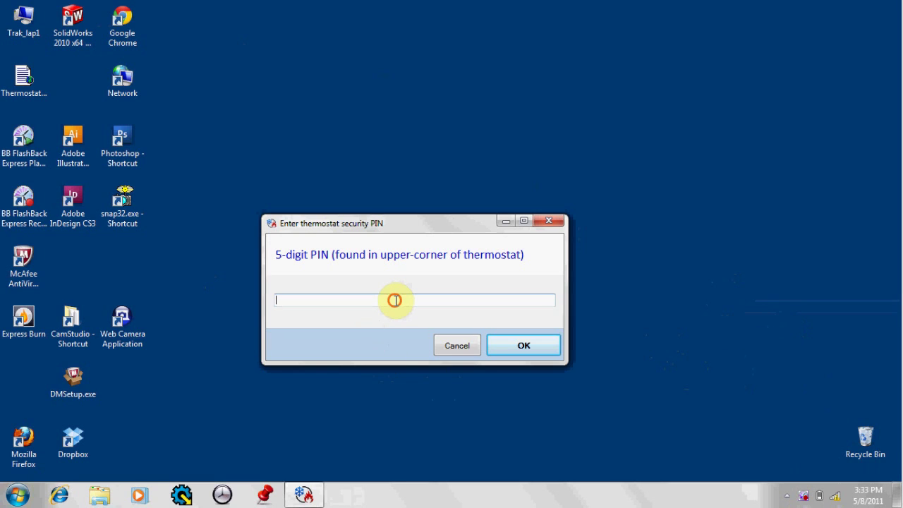
{"action": "type", "text": "09468"}
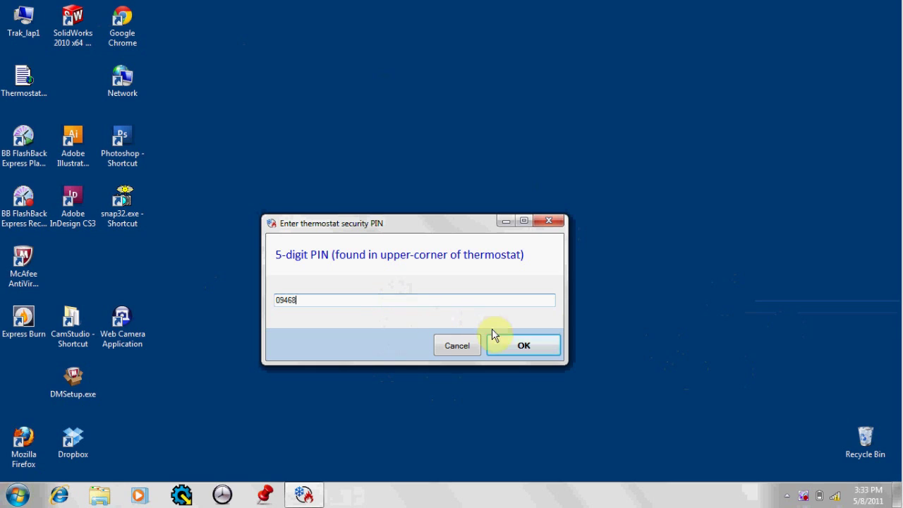
{"action": "left_click", "coordinate": [520, 346]}
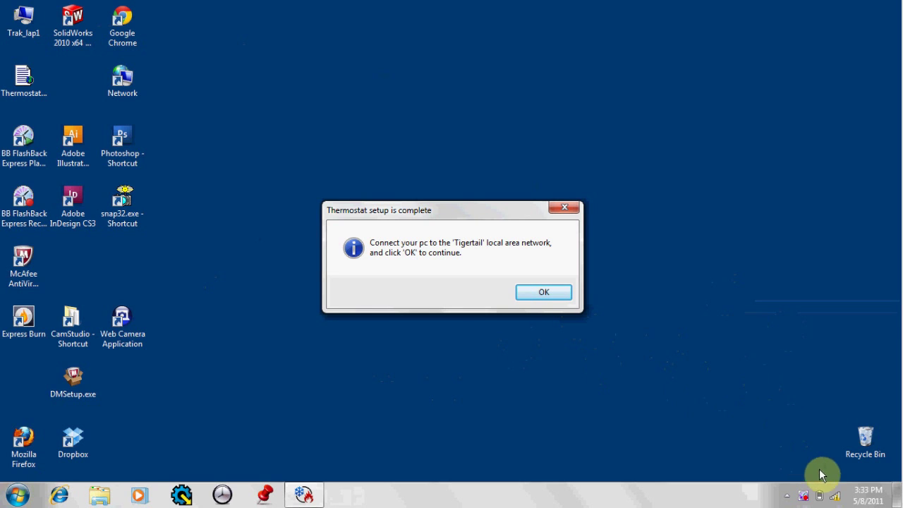
Attempt to connect the PC to Tigertail 2, then acknowledge the setup-complete message.
{"action": "left_click", "coordinate": [836, 495]}
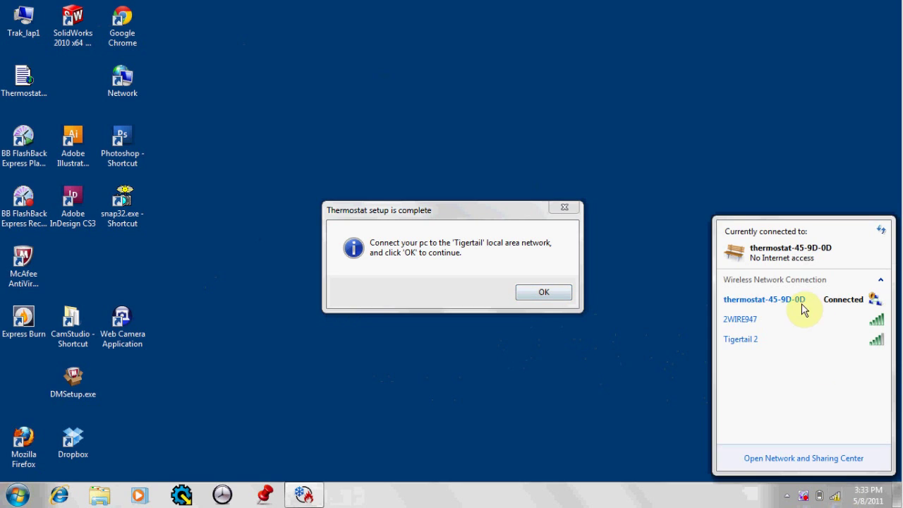
{"action": "left_click", "coordinate": [789, 341]}
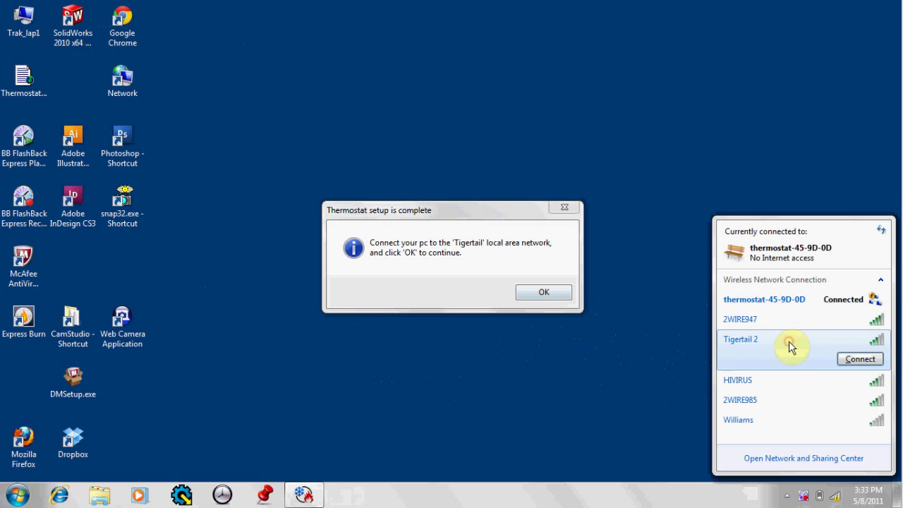
{"action": "left_click", "coordinate": [861, 359]}
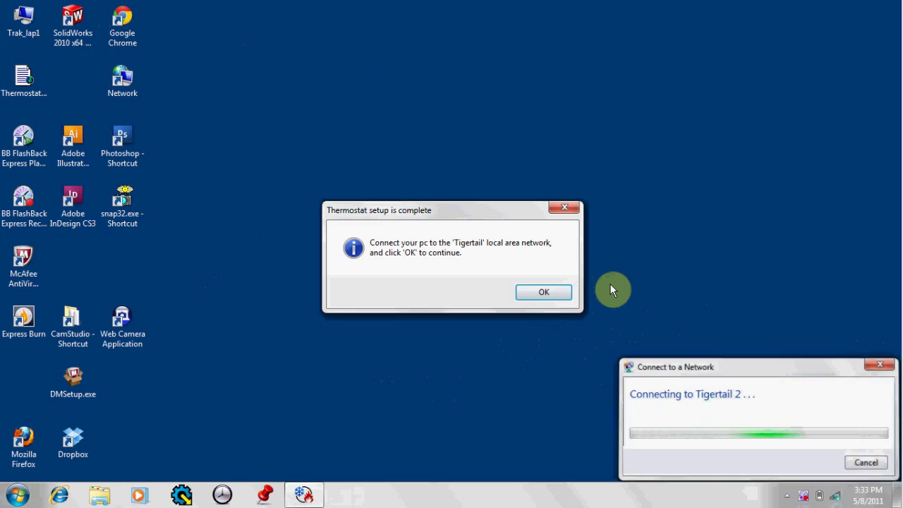
{"action": "left_click", "coordinate": [563, 294]}
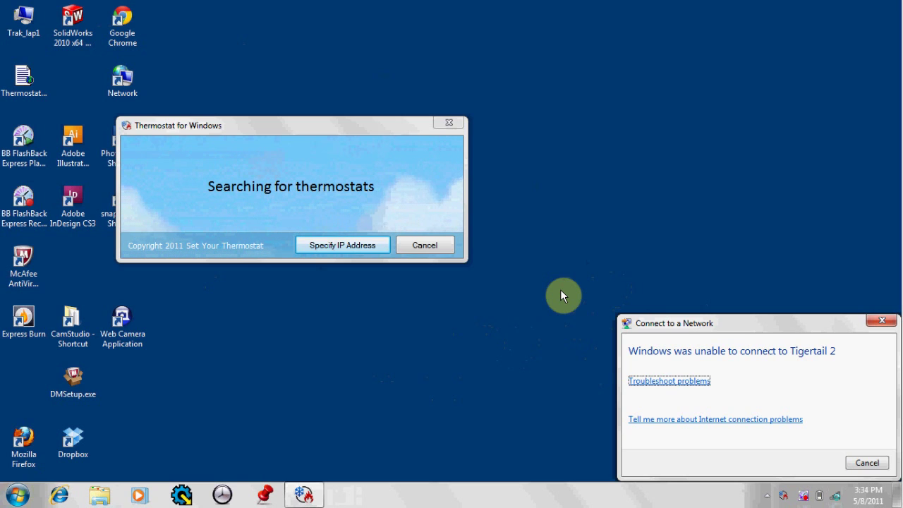
Close the failed Tigertail 2 connection notice so the 71.5° thermostat panel loads.
{"action": "left_click", "coordinate": [882, 321]}
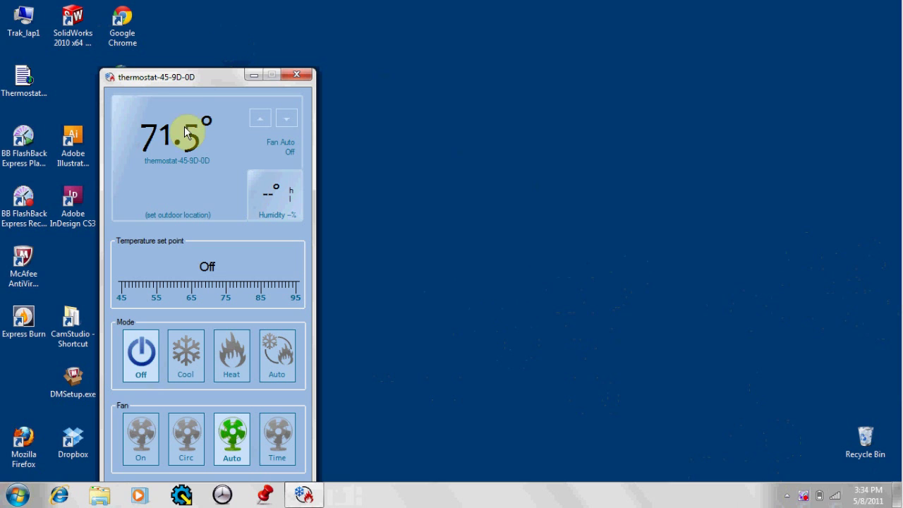
Drag the thermostat-45-9D-0D control panel toward the middle of the screen.
{"action": "mouse_move", "coordinate": [197, 79]}
{"action": "left_mouse_down"}
{"action": "mouse_move", "coordinate": [301, 38]}
{"action": "mouse_move", "coordinate": [369, 56]}
{"action": "left_mouse_up"}
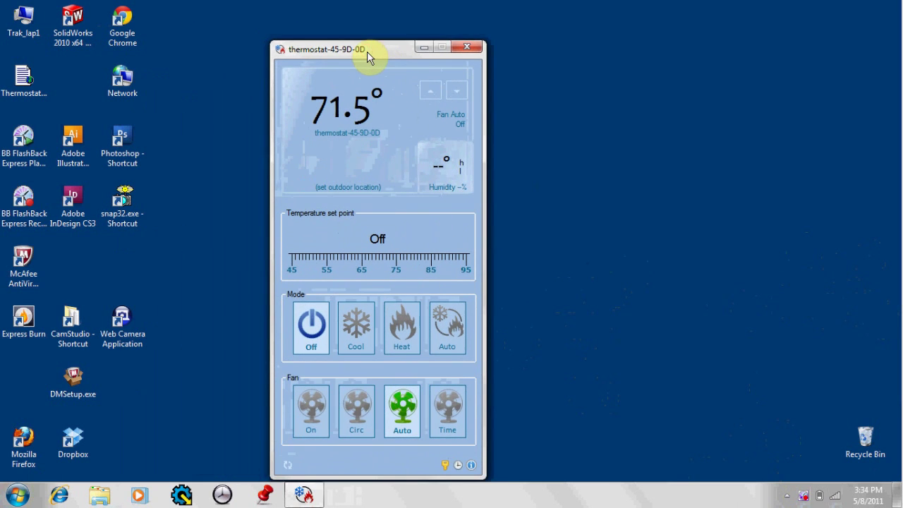